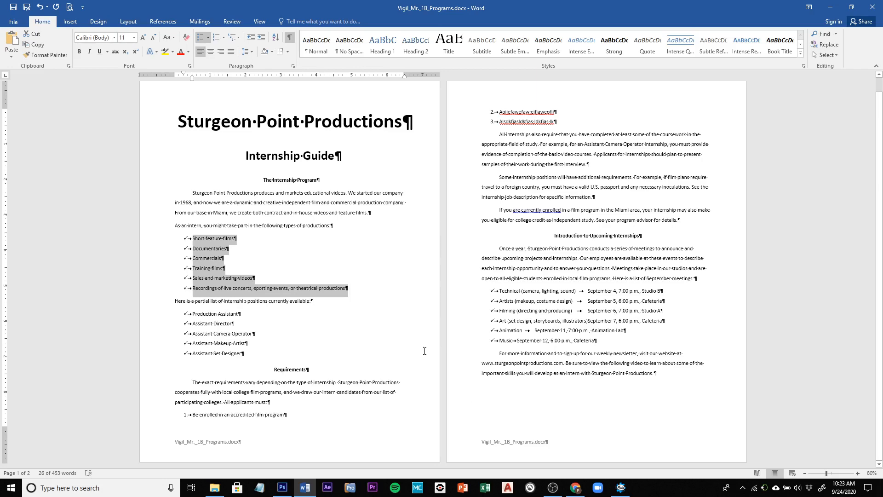
Select the six bulleted September meeting entries on page 2
{"action": "left_click", "coordinate": [858, 473]}
{"action": "left_click", "coordinate": [858, 474]}
{"action": "left_click", "coordinate": [858, 473]}
{"action": "left_click", "coordinate": [858, 474]}
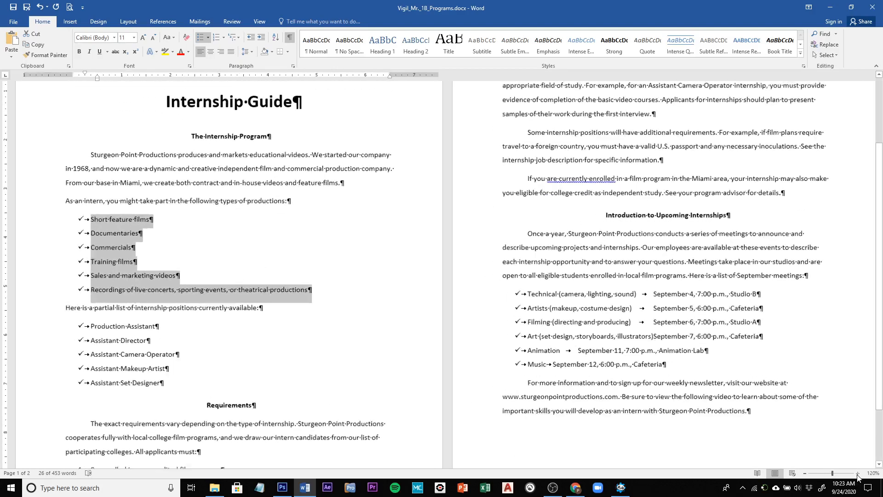
{"action": "left_click", "coordinate": [858, 474]}
{"action": "left_click", "coordinate": [858, 473]}
{"action": "left_click", "coordinate": [858, 474]}
{"action": "left_click", "coordinate": [858, 473]}
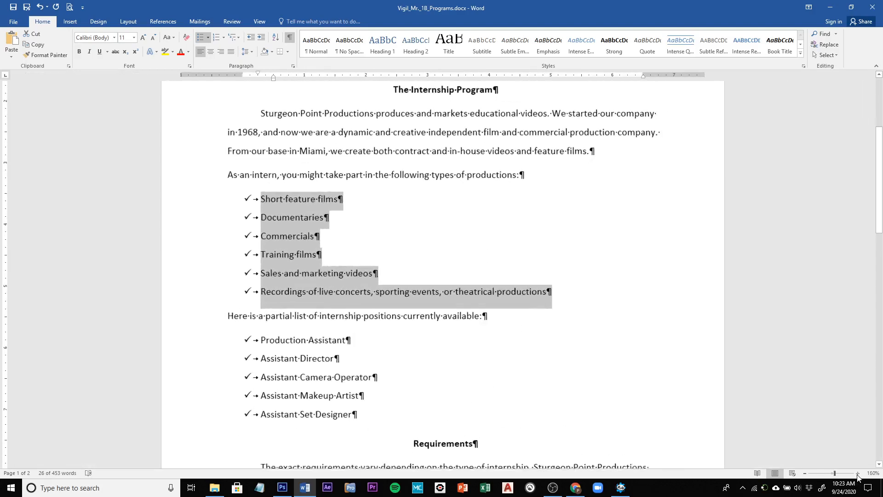
{"action": "left_click", "coordinate": [858, 473]}
{"action": "left_click", "coordinate": [858, 474]}
{"action": "left_click", "coordinate": [858, 473]}
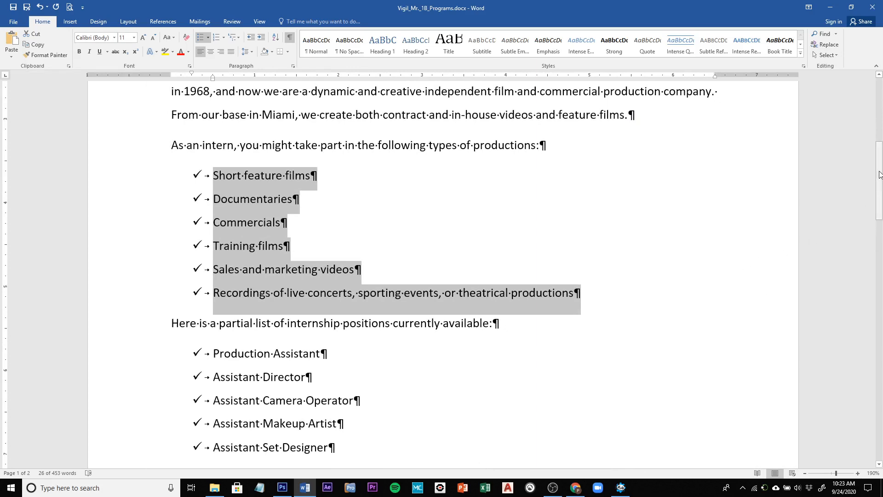
{"action": "left_click_drag", "start_coordinate": [880, 174], "coordinate": [882, 391]}
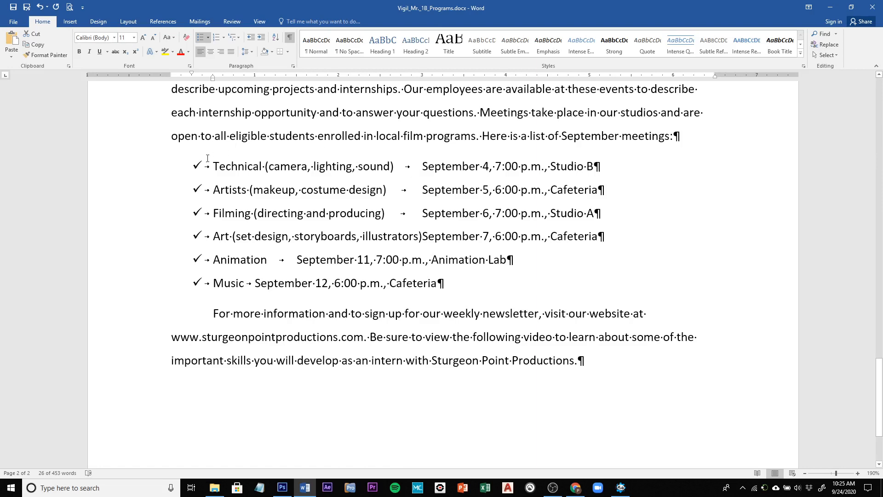
{"action": "left_click_drag", "start_coordinate": [208, 166], "coordinate": [484, 293]}
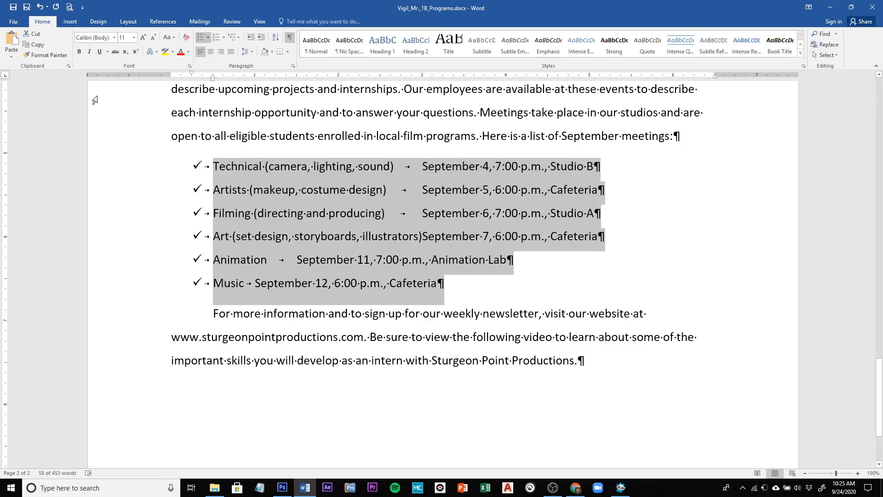
{"action": "left_click", "coordinate": [7, 81]}
{"action": "left_click", "coordinate": [7, 80]}
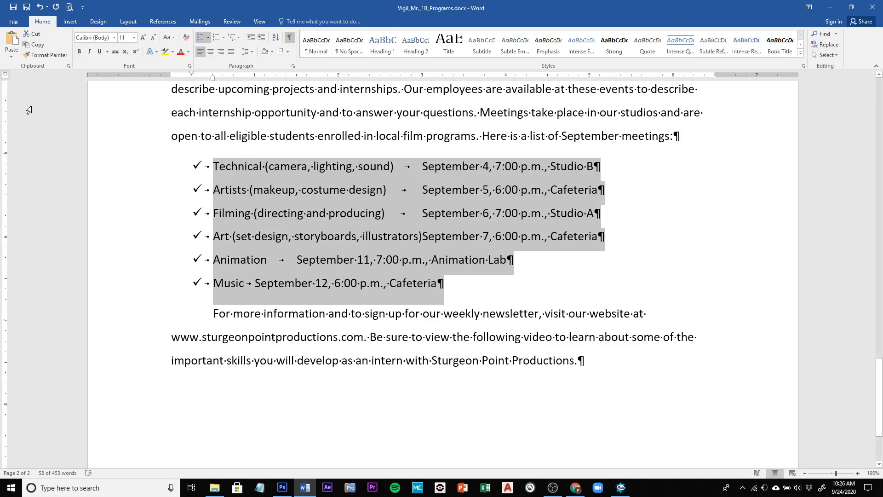
{"action": "left_click", "coordinate": [6, 75]}
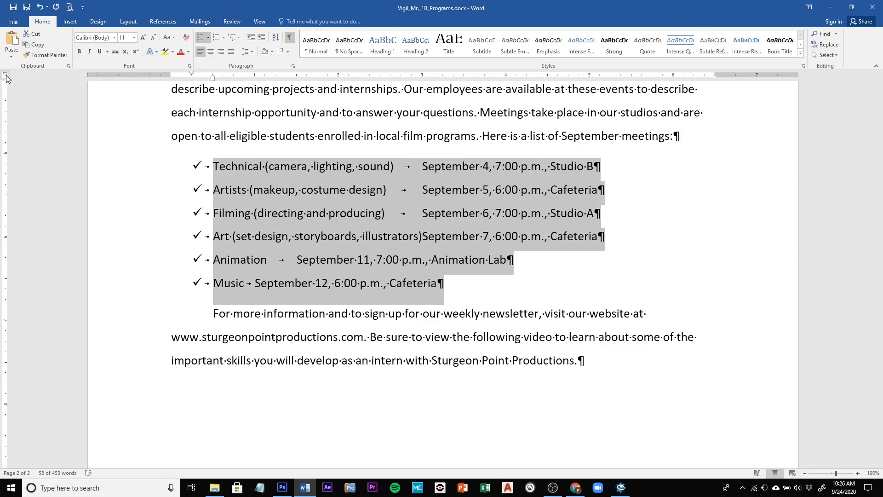
{"action": "left_click", "coordinate": [6, 75]}
{"action": "left_click", "coordinate": [258, 23]}
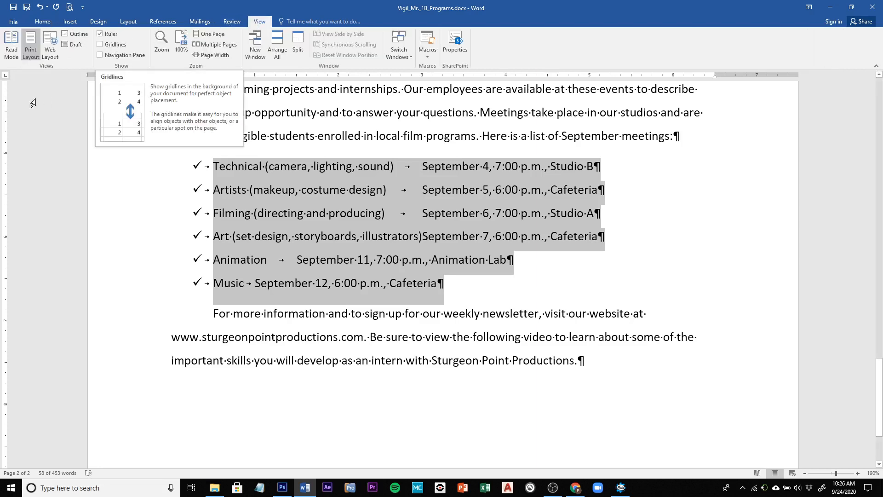
{"action": "left_click", "coordinate": [42, 22]}
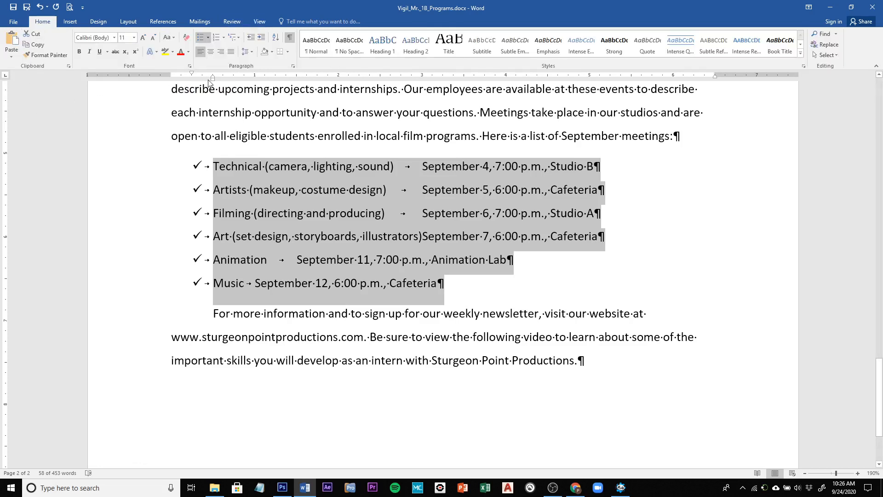
Add a left tab stop at 3.5" to the selected meeting list and move it to 4"
{"action": "left_click", "coordinate": [464, 76]}
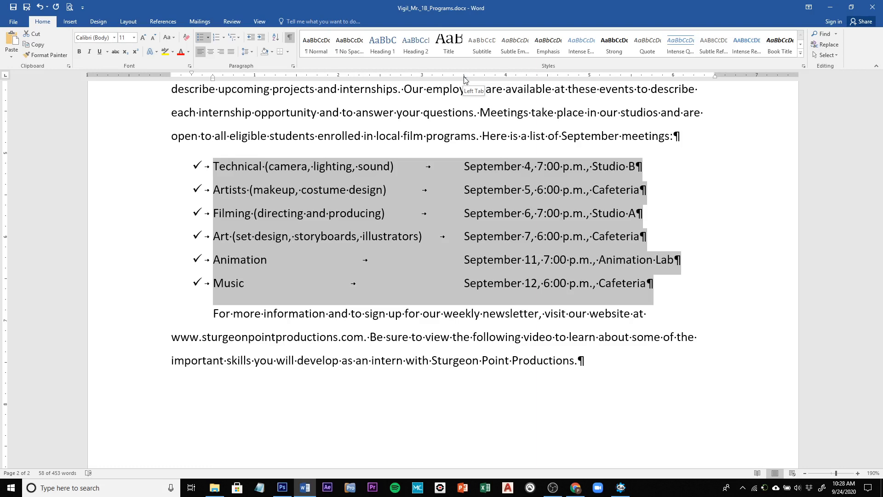
{"action": "left_click_drag", "start_coordinate": [464, 80], "coordinate": [506, 79]}
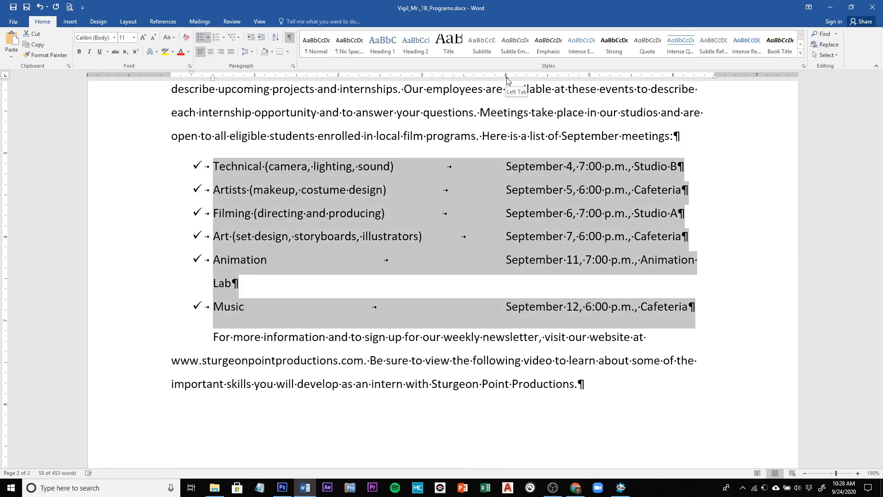
{"action": "mouse_move", "coordinate": [508, 79]}
{"action": "left_mouse_down"}
{"action": "mouse_move", "coordinate": [477, 86]}
{"action": "mouse_move", "coordinate": [506, 79]}
{"action": "left_mouse_up"}
{"action": "double_click", "coordinate": [506, 77]}
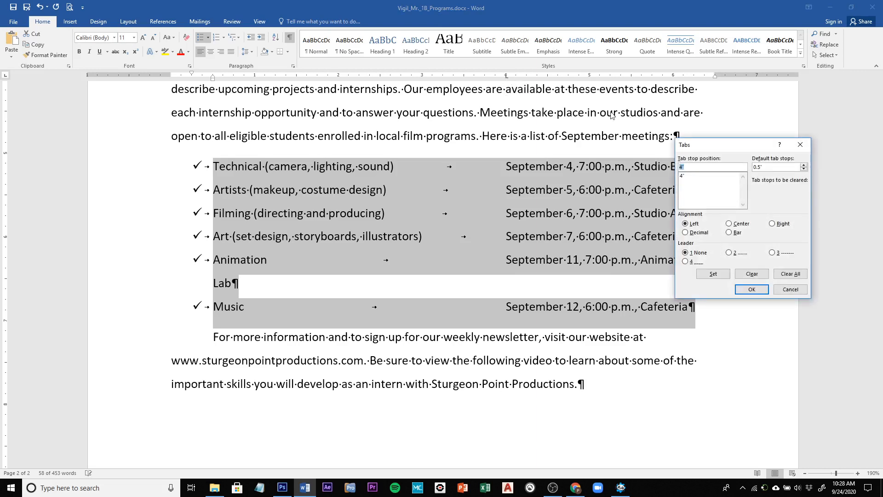
{"action": "left_click_drag", "start_coordinate": [718, 149], "coordinate": [516, 132]}
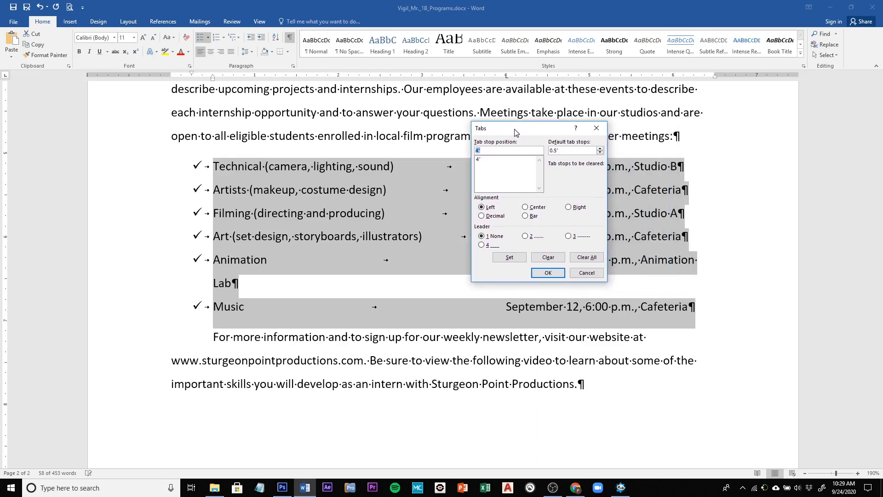
{"action": "left_click", "coordinate": [580, 274]}
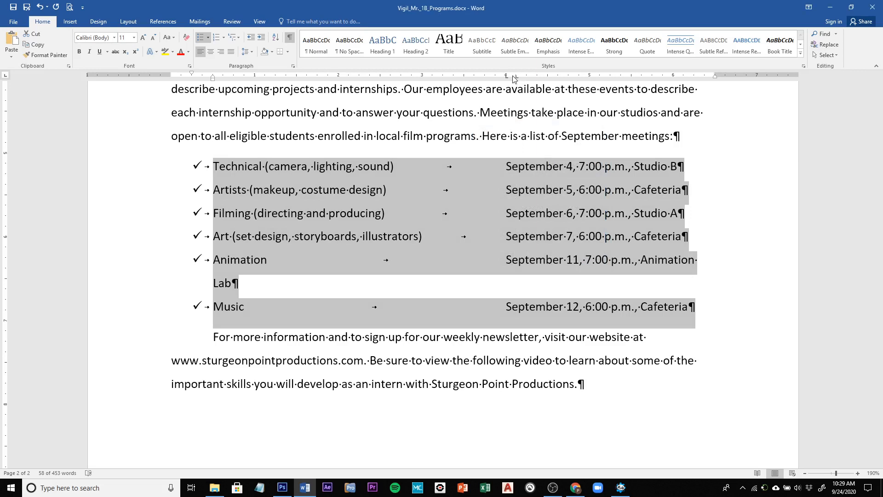
Try extra left tab stops at 3.81" and 4.13" on the meeting list and remove both
{"action": "double_click", "coordinate": [490, 76]}
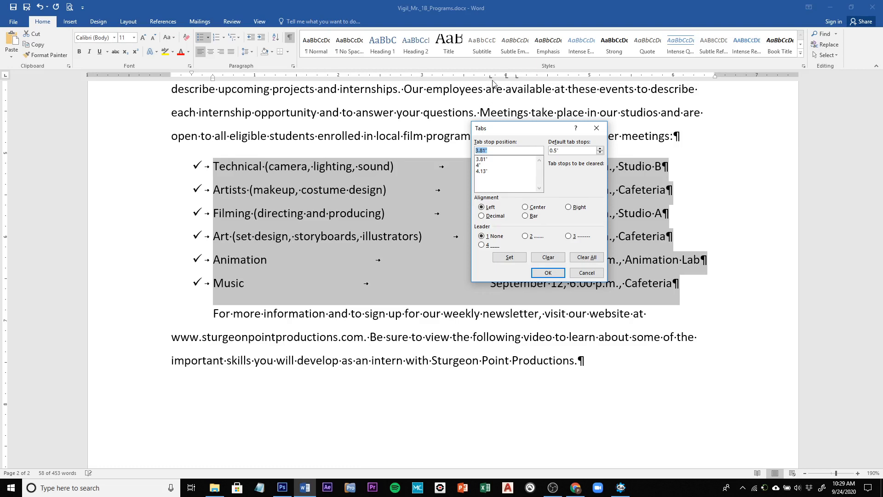
{"action": "left_click", "coordinate": [597, 126]}
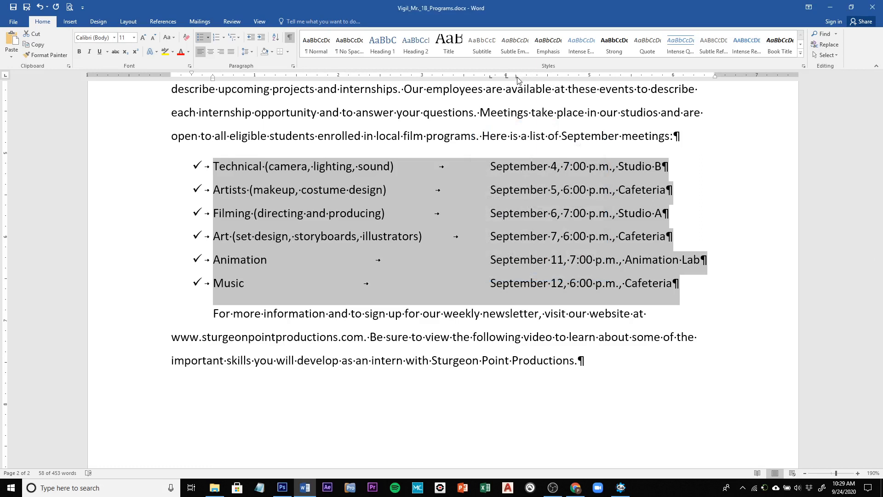
{"action": "left_click_drag", "start_coordinate": [518, 78], "coordinate": [603, 117]}
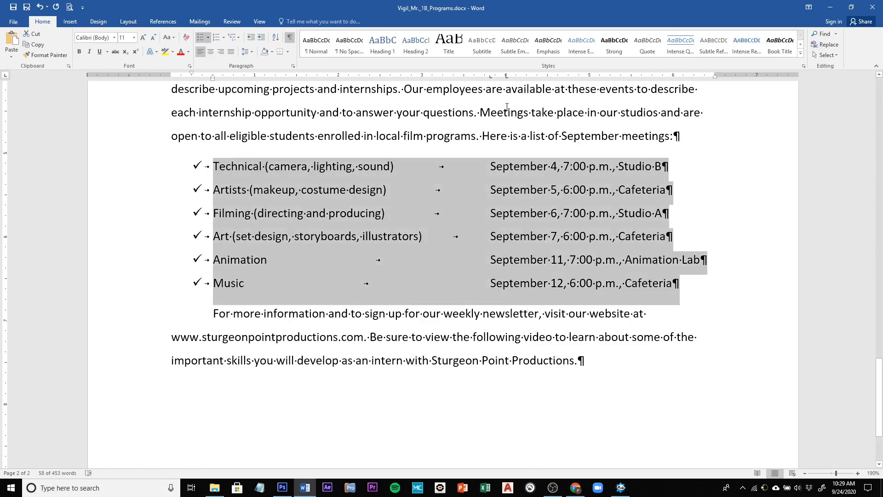
{"action": "left_click_drag", "start_coordinate": [490, 77], "coordinate": [731, 163]}
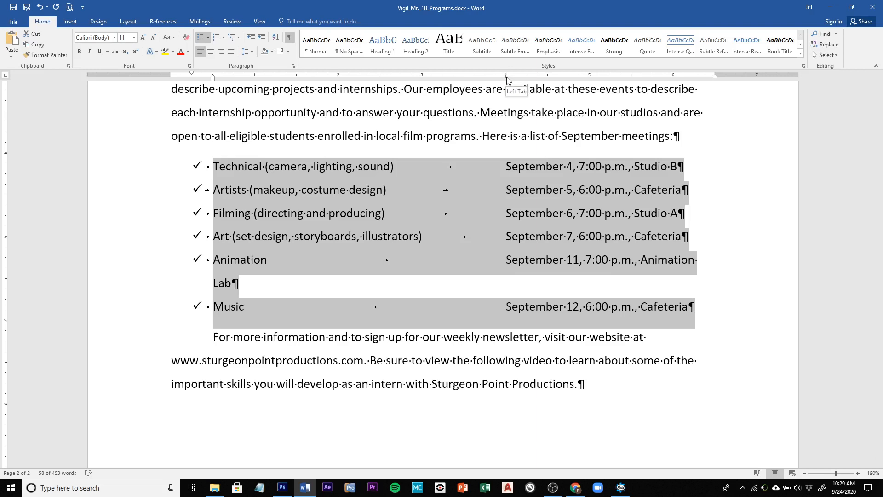
Clear the 4" left tab stop from the selected meeting list through the Tabs settings
{"action": "double_click", "coordinate": [507, 76]}
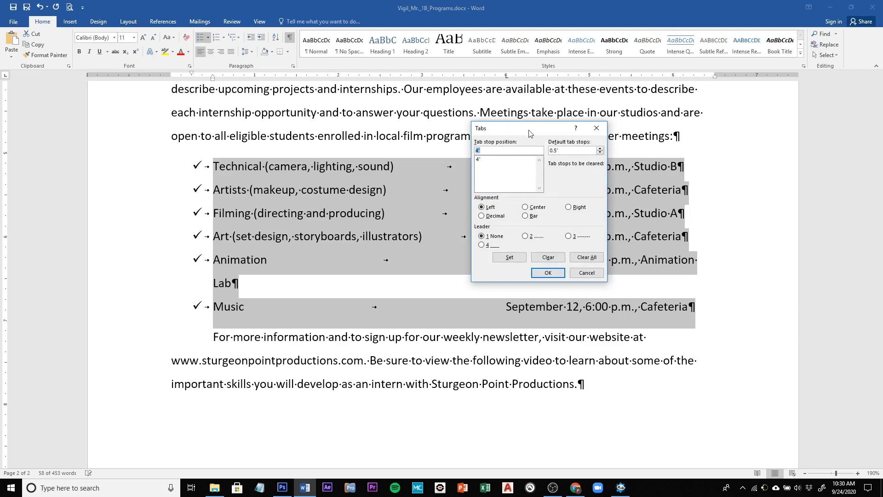
{"action": "left_click", "coordinate": [579, 273]}
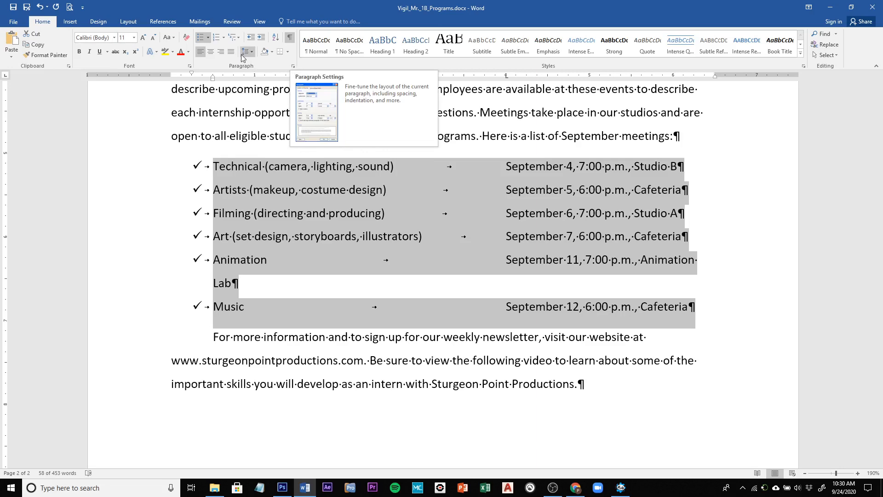
{"action": "left_click", "coordinate": [294, 68]}
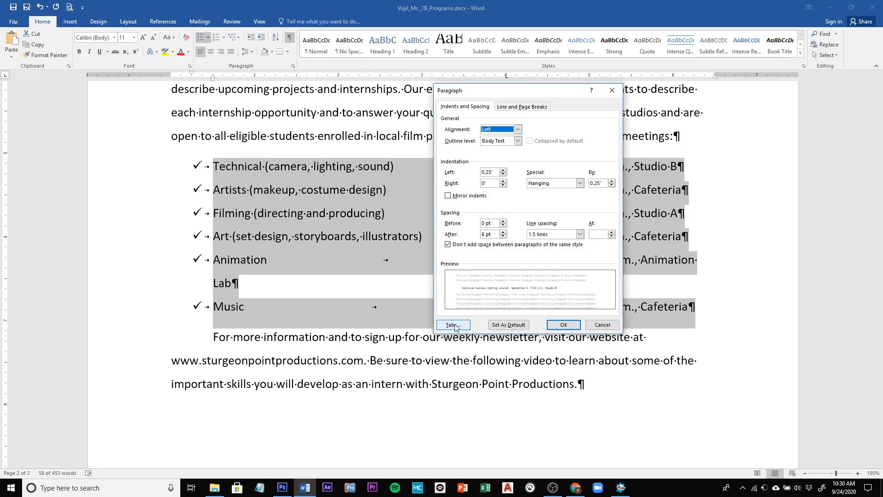
{"action": "left_click", "coordinate": [455, 328]}
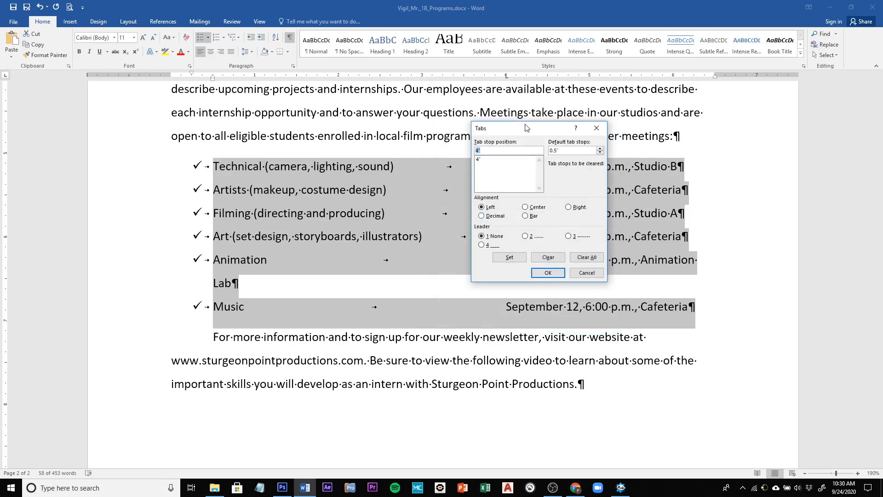
{"action": "left_click_drag", "start_coordinate": [527, 127], "coordinate": [424, 190]}
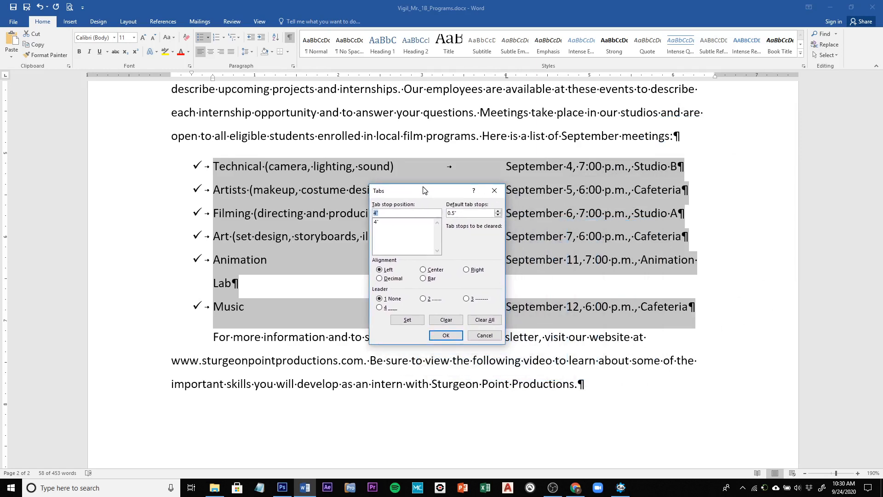
{"action": "left_click_drag", "start_coordinate": [424, 190], "coordinate": [690, 162]}
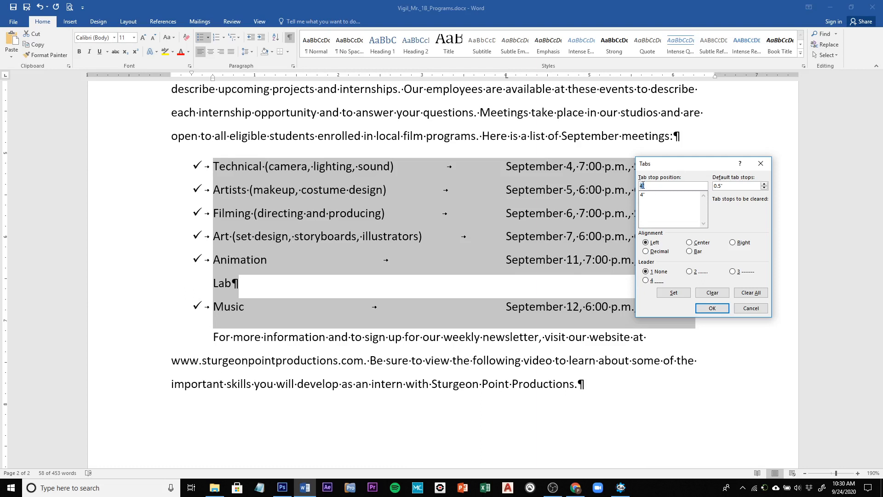
{"action": "left_click", "coordinate": [642, 195]}
{"action": "left_click", "coordinate": [652, 196]}
{"action": "left_click", "coordinate": [711, 294]}
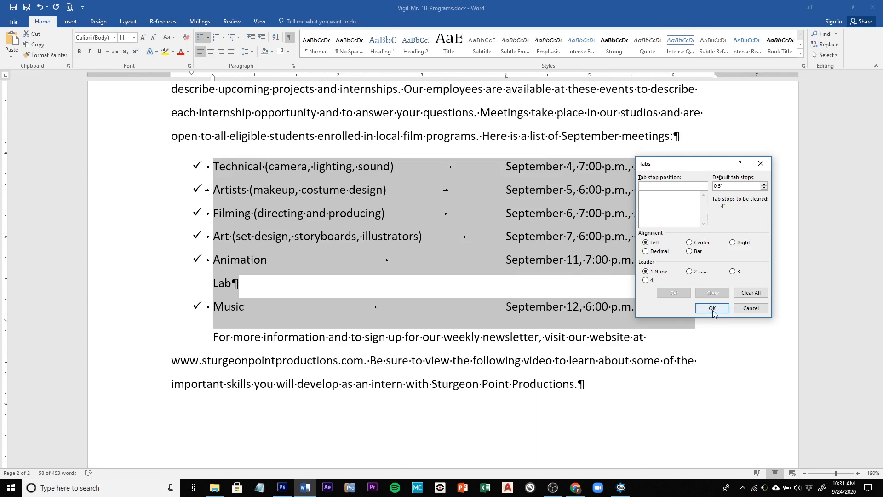
{"action": "left_click", "coordinate": [713, 308]}
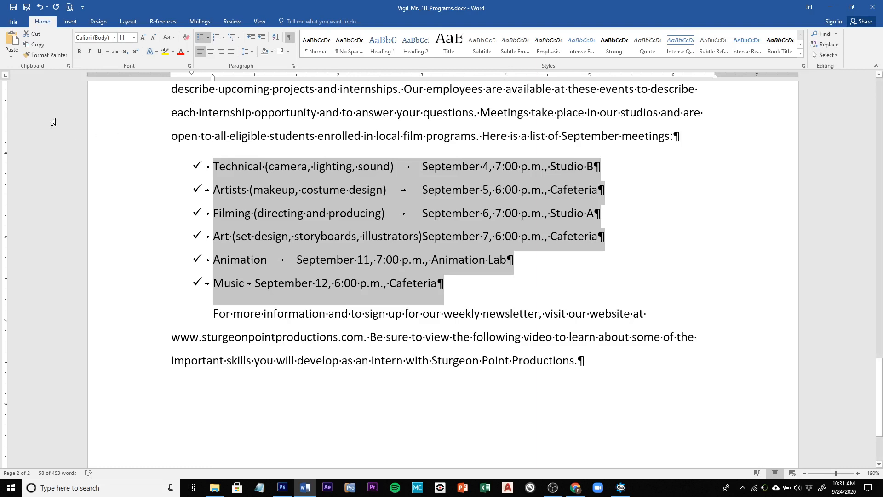
Place a right tab stop at about 6.06" for the meeting list and replace it with one at 6" using dotted leader option 2
{"action": "left_click", "coordinate": [6, 76]}
{"action": "left_click", "coordinate": [677, 76]}
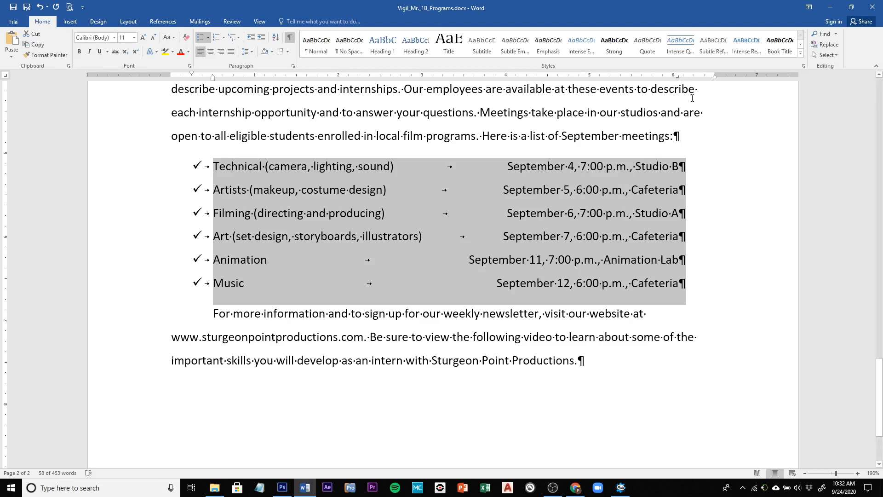
{"action": "double_click", "coordinate": [678, 76]}
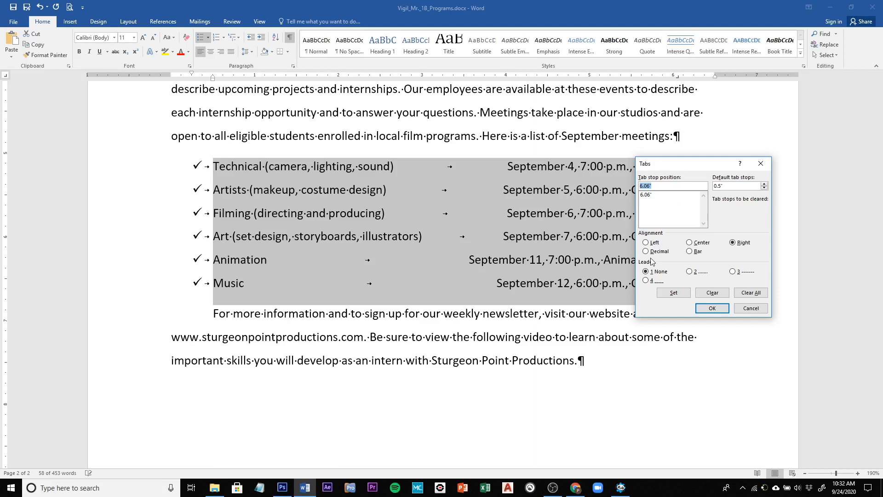
{"action": "left_click", "coordinate": [650, 195]}
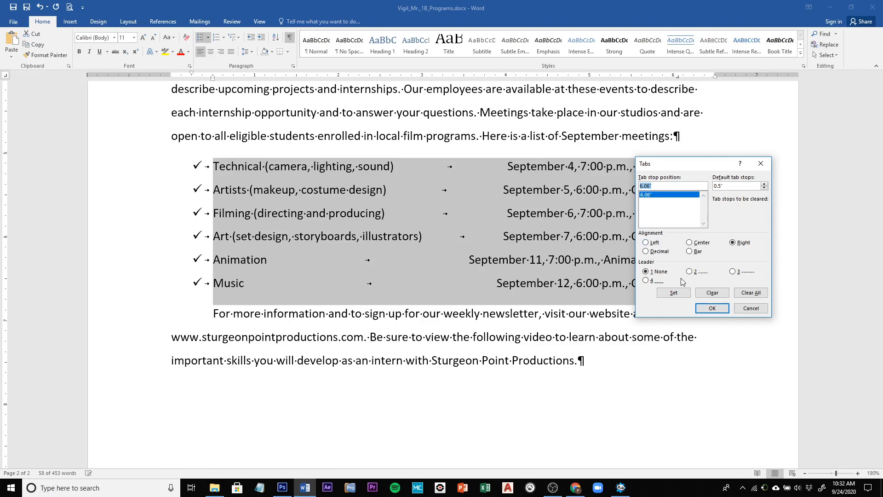
{"action": "left_click", "coordinate": [702, 293]}
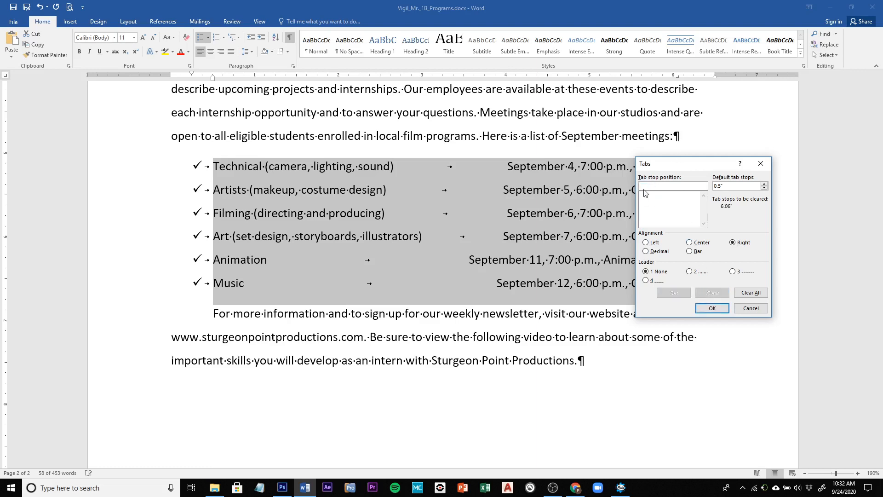
{"action": "type", "text": "6"}
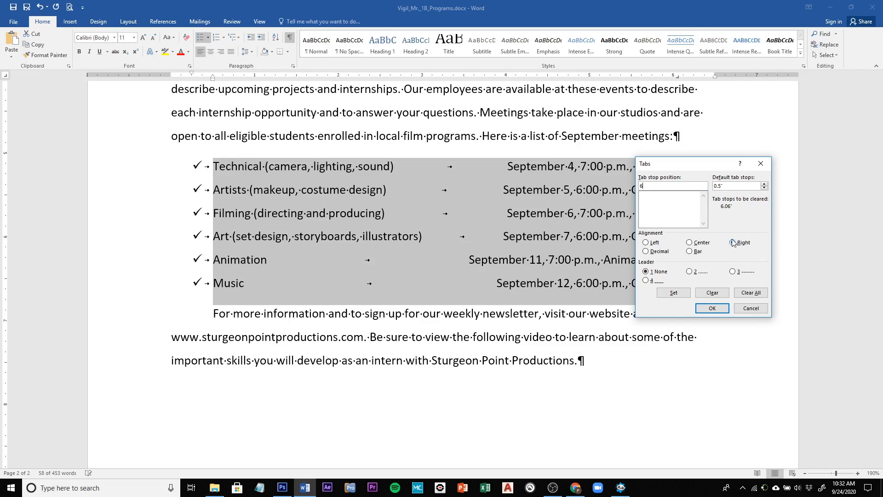
{"action": "left_click", "coordinate": [690, 276]}
{"action": "left_click", "coordinate": [674, 293]}
{"action": "left_click", "coordinate": [712, 308]}
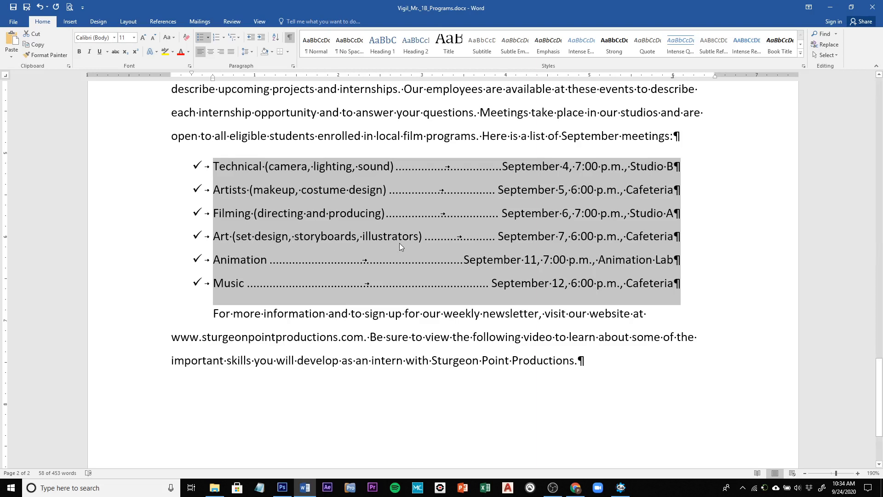
Add a "Video Editing" bullet directly below the Art (set design, storyboards, illustrators) line in the September meeting list
{"action": "left_click", "coordinate": [682, 246]}
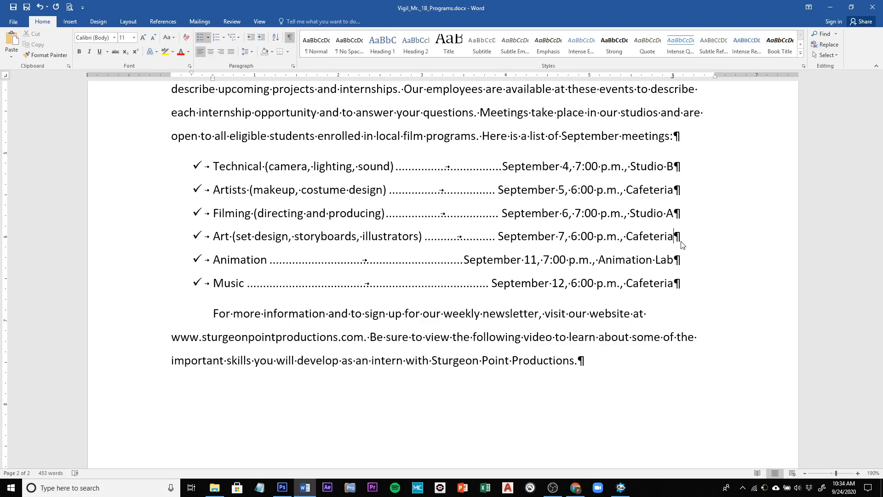
{"action": "key", "text": "Return"}
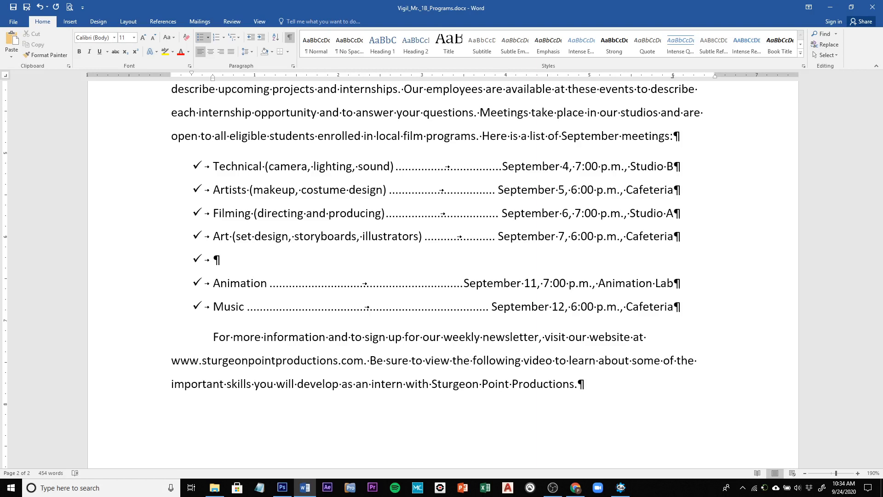
{"action": "type", "text": "Video Editing"}
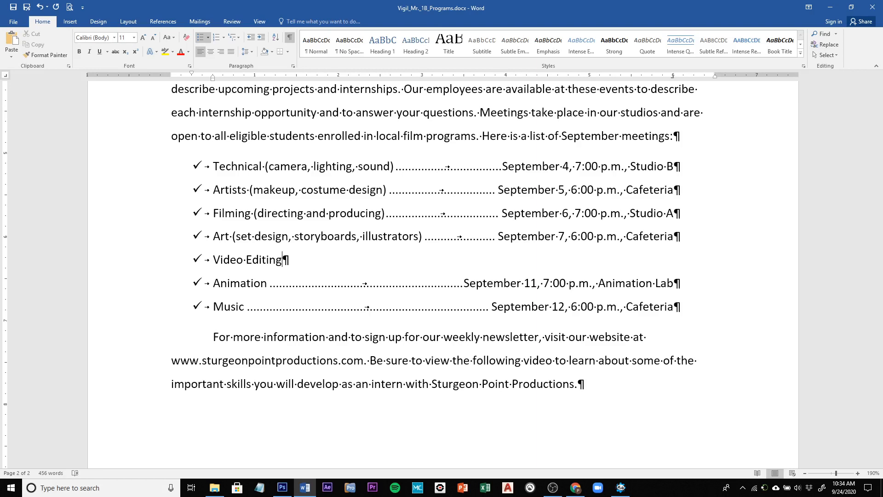
Complete the Video Editing bullet with a tab and "September 10, 7:00 p.m., Cafeteria", and save the document
{"action": "key", "text": "Tab"}
{"action": "type", "text": "eptember"}
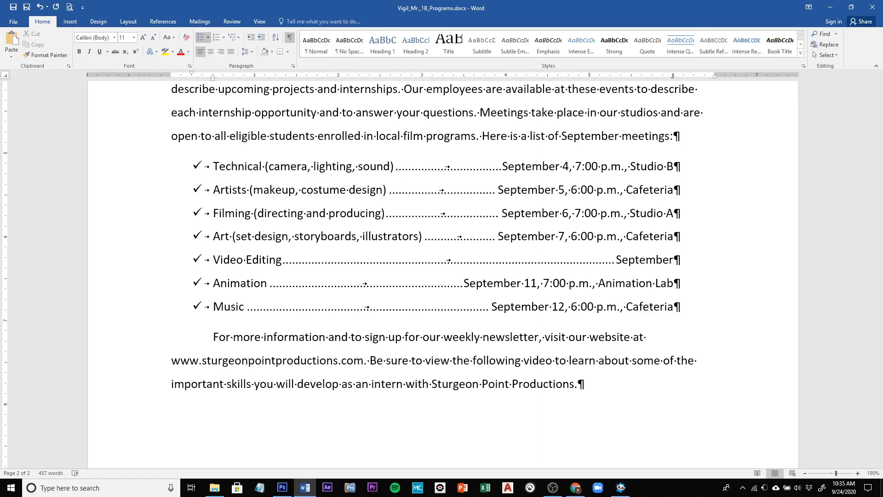
{"action": "type", "text": " 10"}
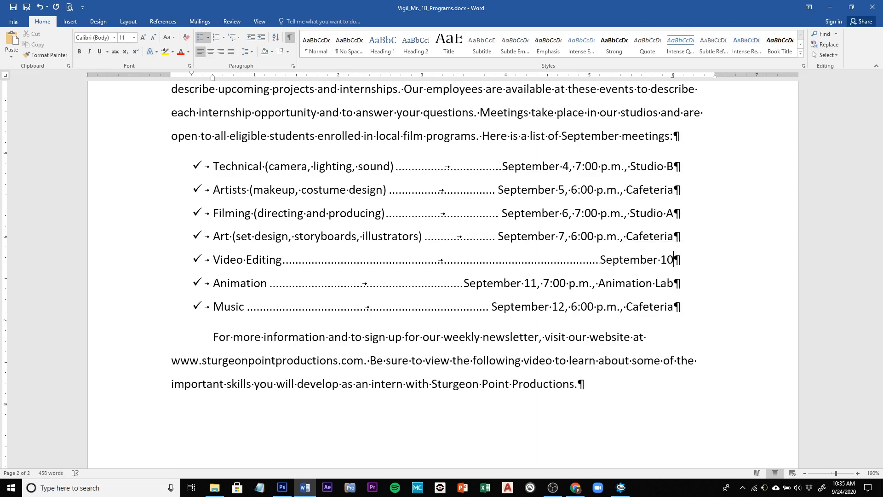
{"action": "type", "text": ", "}
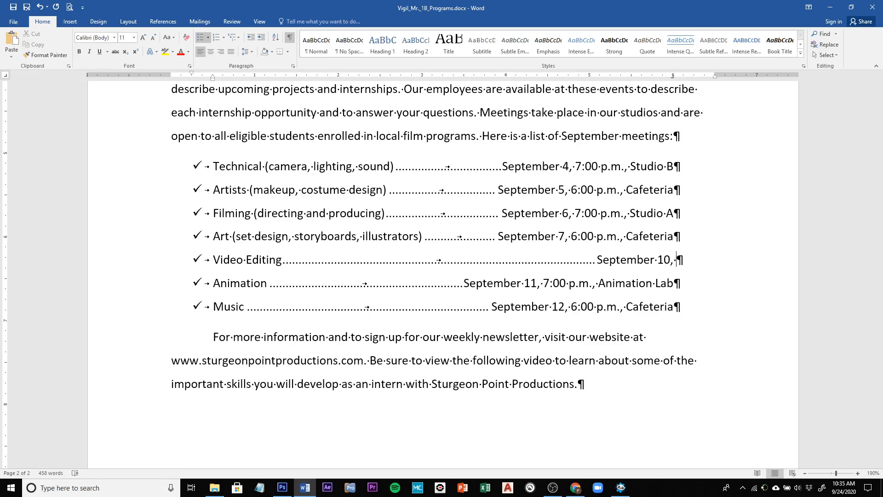
{"action": "type", "text": "7:00"}
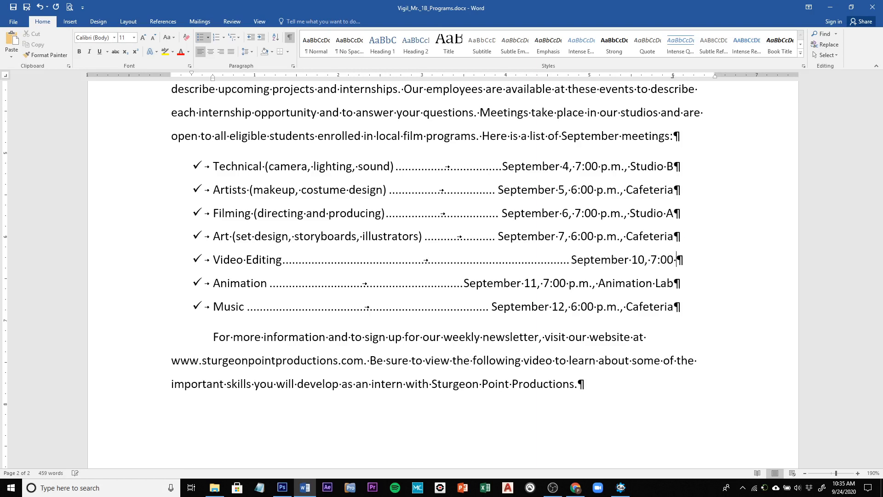
{"action": "type", "text": " p.m."}
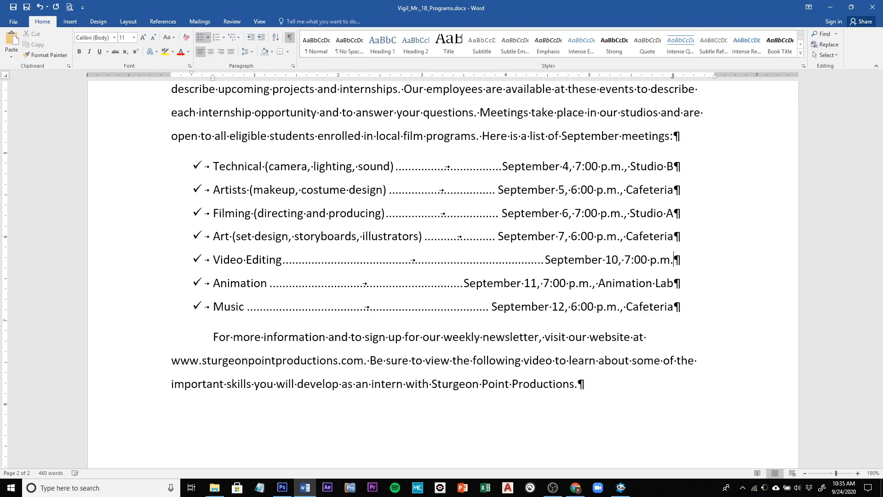
{"action": "type", "text": ","}
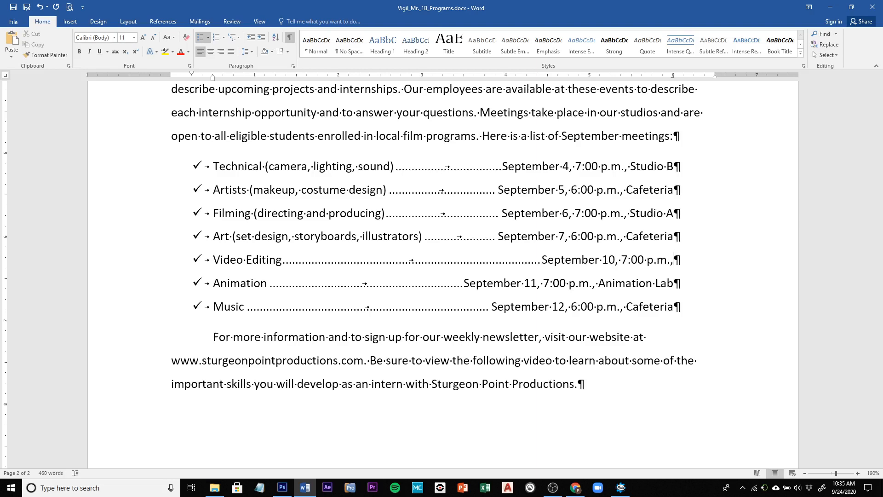
{"action": "type", "text": " Ca"}
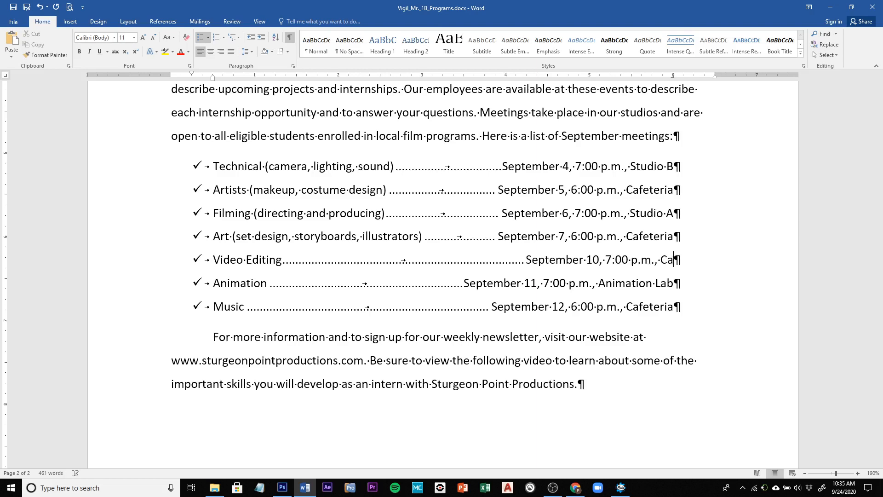
{"action": "type", "text": "fet"}
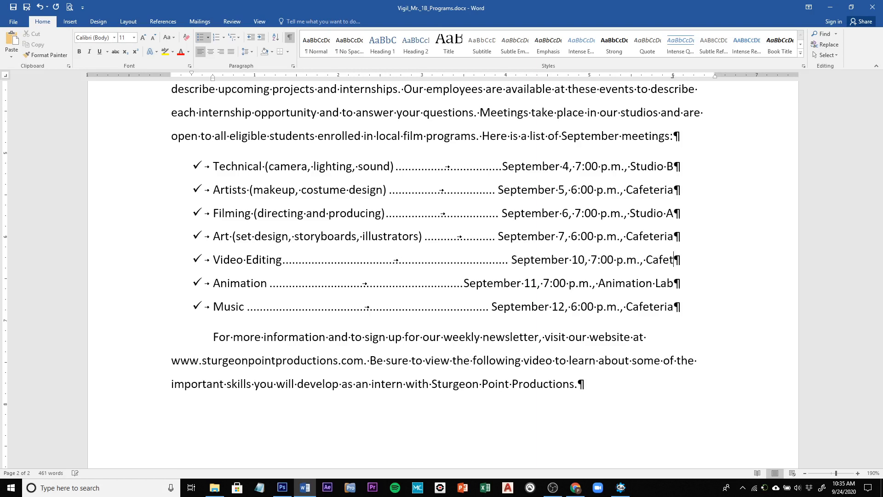
{"action": "type", "text": "eria"}
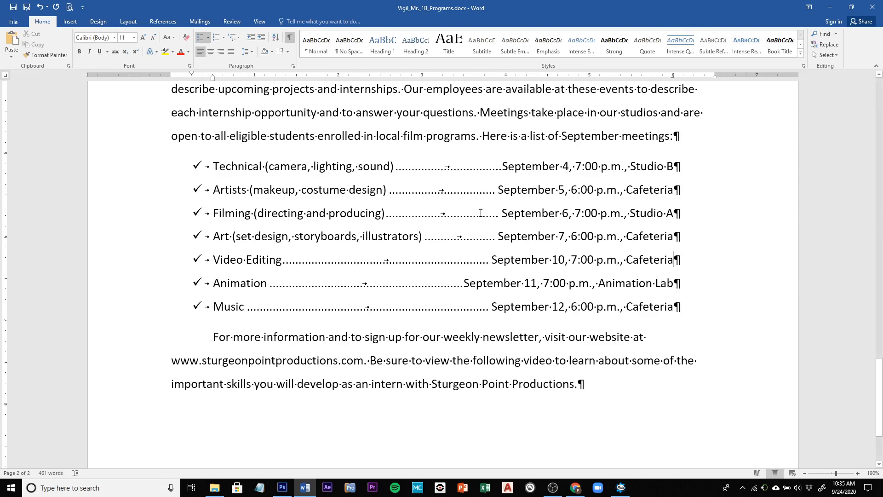
{"action": "left_click", "coordinate": [13, 7]}
Insert a Basic Chevron Process SmartArt graphic from the Process category below the Internship Guide title
{"action": "left_click_drag", "start_coordinate": [881, 399], "coordinate": [880, 83]}
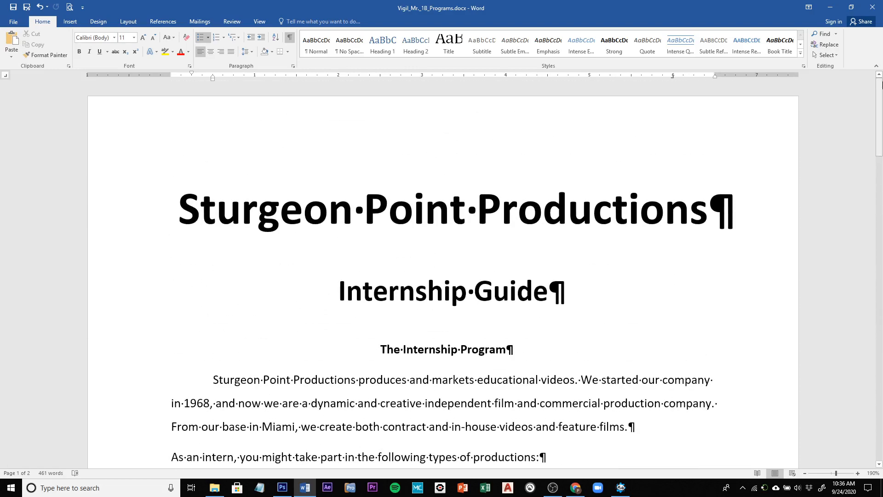
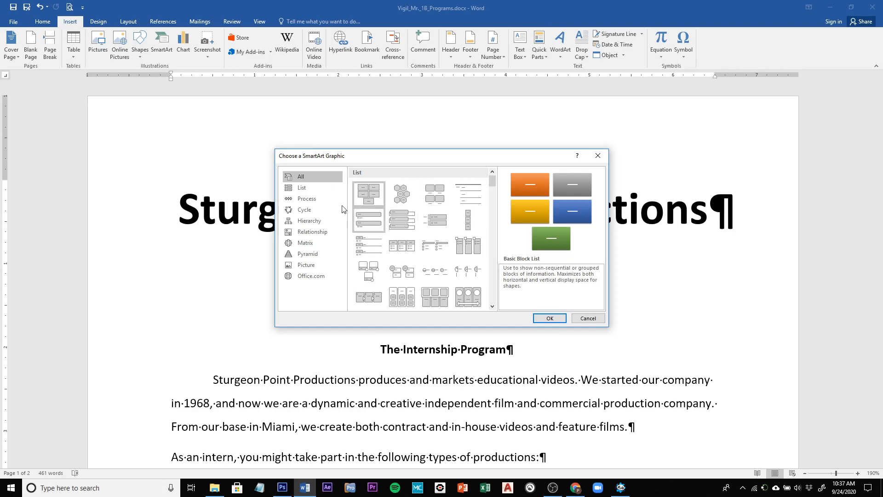
{"action": "left_click", "coordinate": [312, 203]}
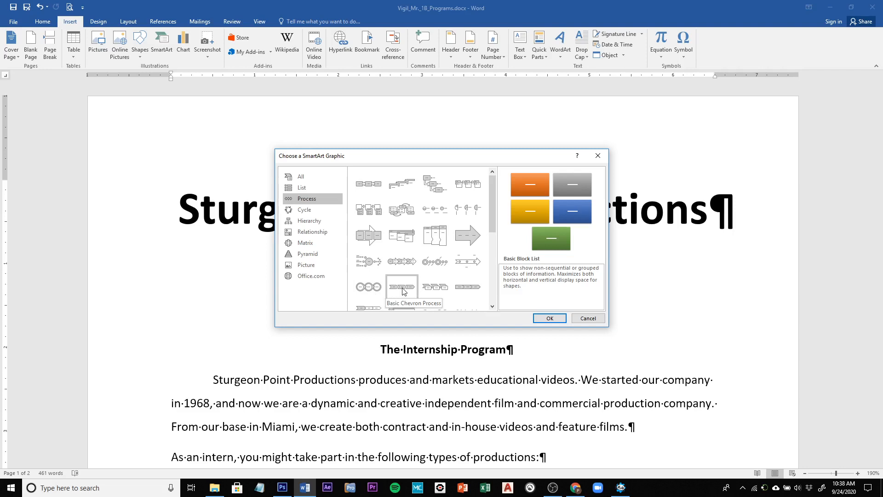
{"action": "left_click", "coordinate": [403, 292]}
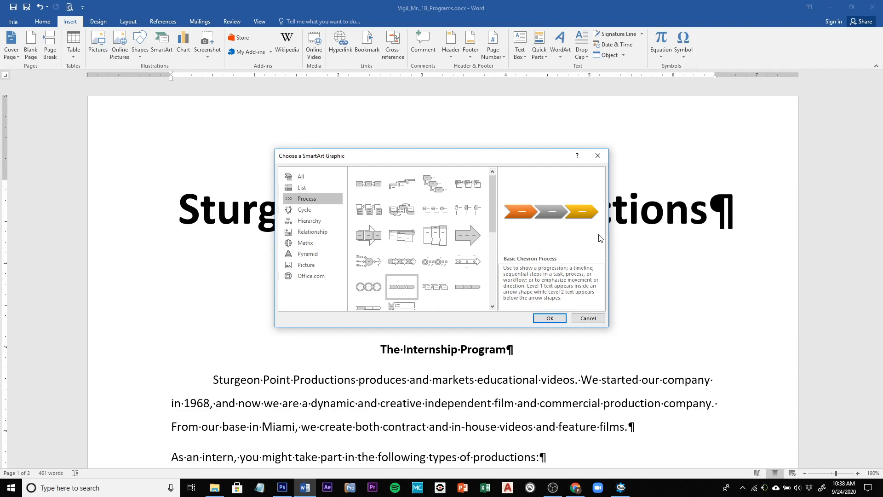
{"action": "left_click", "coordinate": [550, 319]}
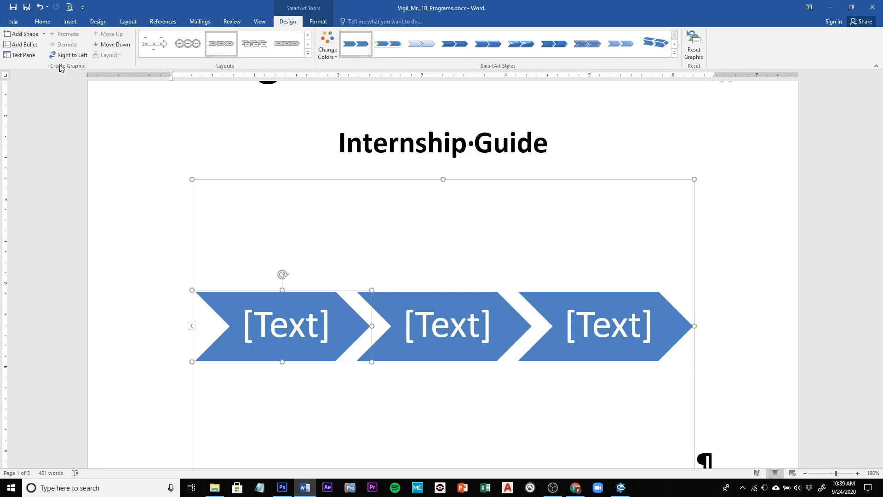
Show and hide the SmartArt text pane, and try selecting the whole graphic and its first chevron
{"action": "left_click", "coordinate": [23, 55]}
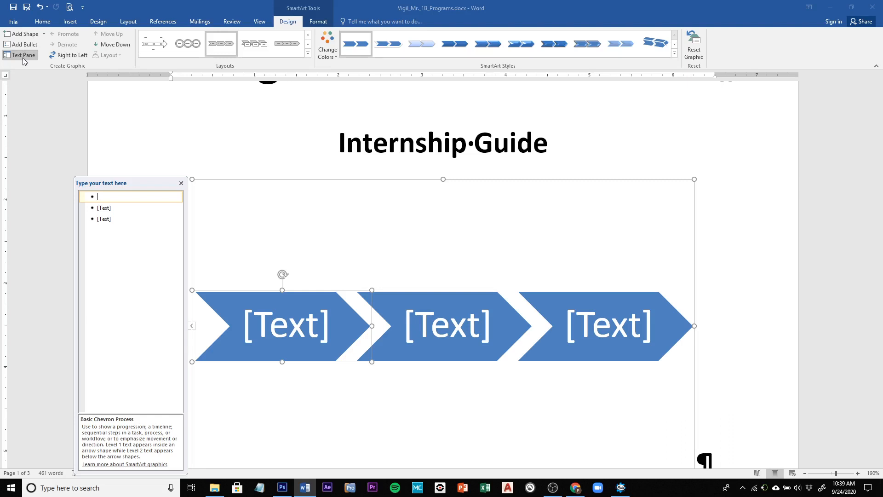
{"action": "left_click", "coordinate": [23, 57]}
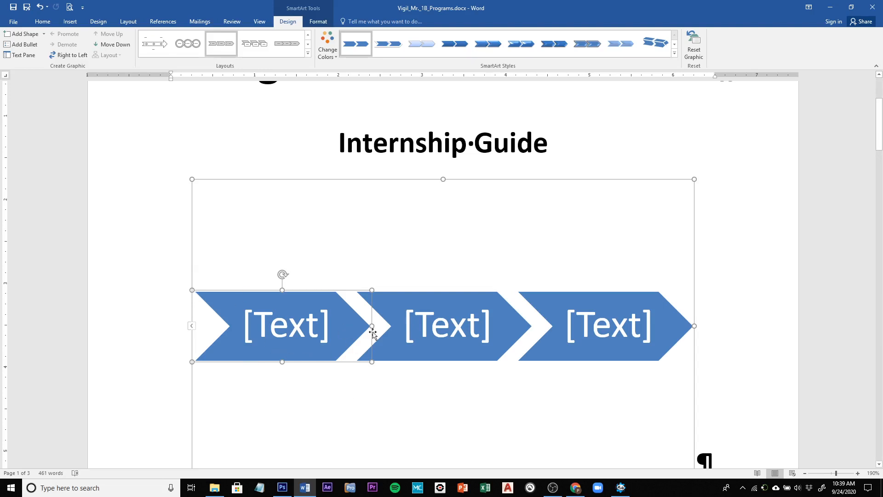
{"action": "left_click", "coordinate": [348, 180]}
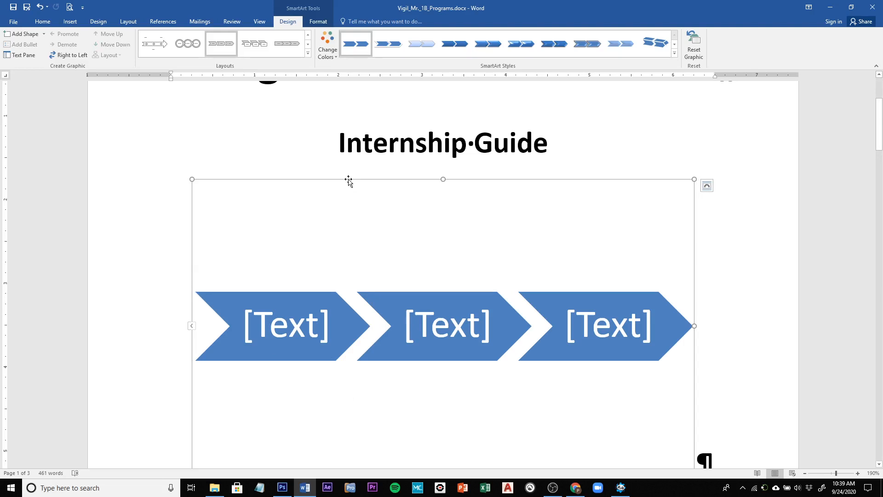
{"action": "left_click", "coordinate": [300, 296]}
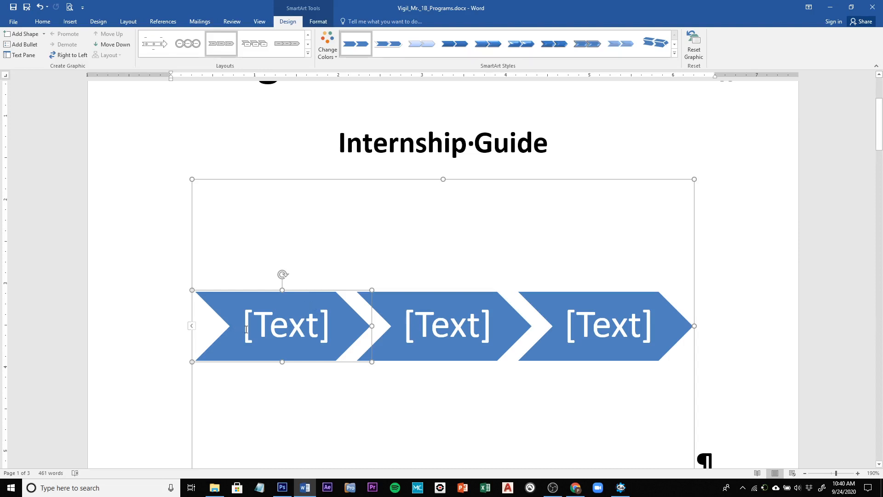
Enter "Apply Online" as the text of the first chevron in the SmartArt graphic
{"action": "left_click", "coordinate": [246, 329]}
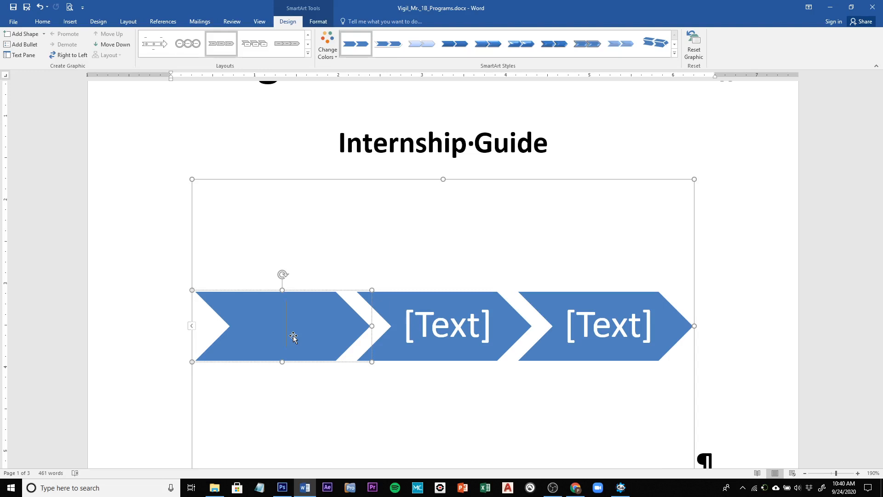
{"action": "type", "text": "A"}
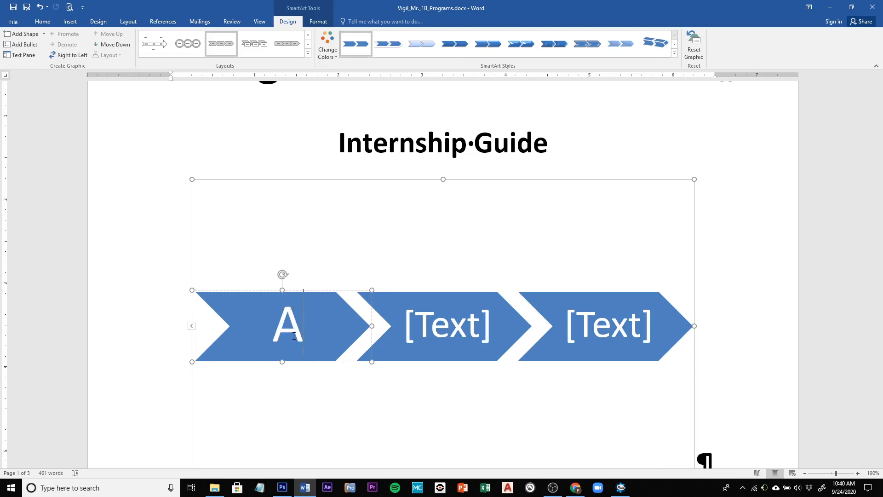
{"action": "type", "text": "pply"}
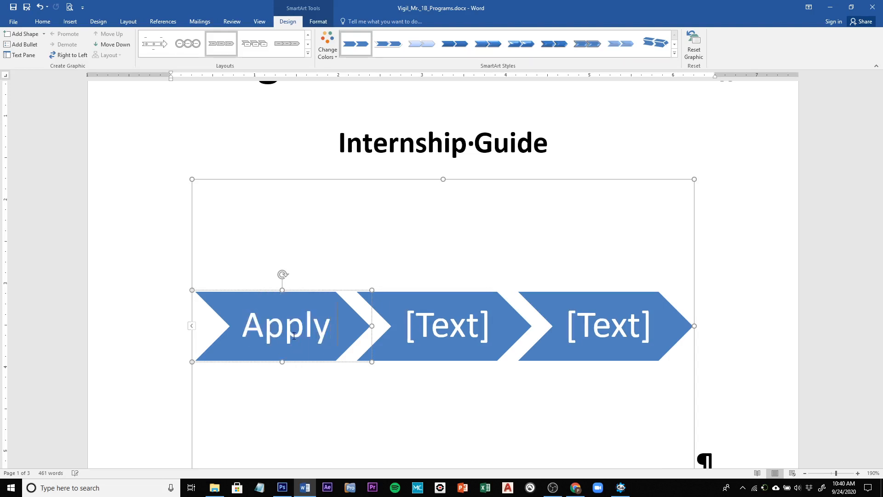
{"action": "type", "text": " o"}
{"action": "key", "text": "BackSpace"}
{"action": "type", "text": "Online"}
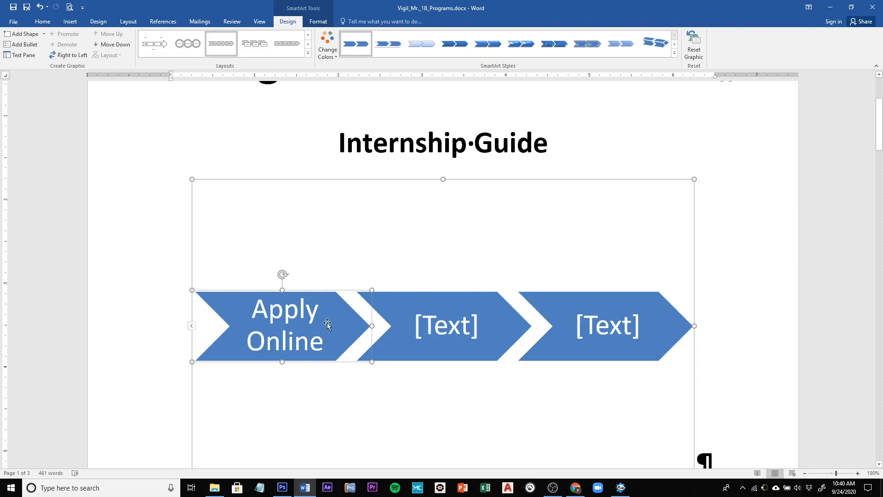
Label the second chevron "Interview" and the third chevron "Train on the job"
{"action": "left_click", "coordinate": [452, 323]}
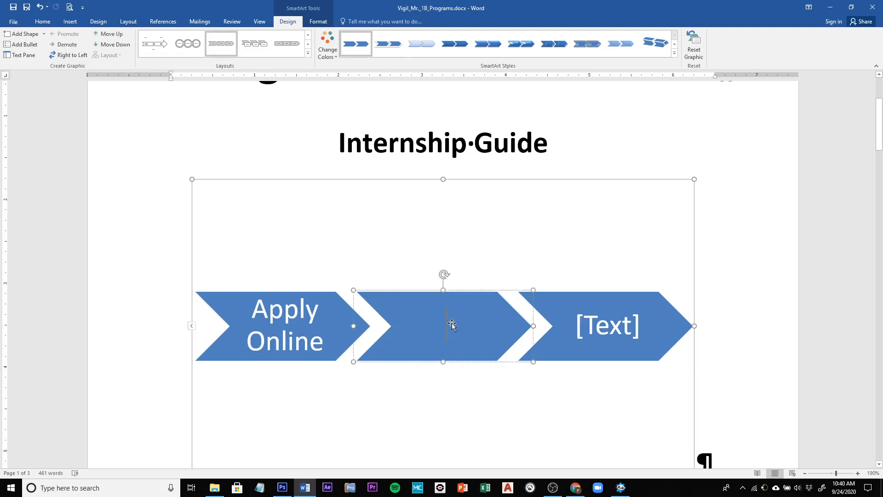
{"action": "type", "text": "In"}
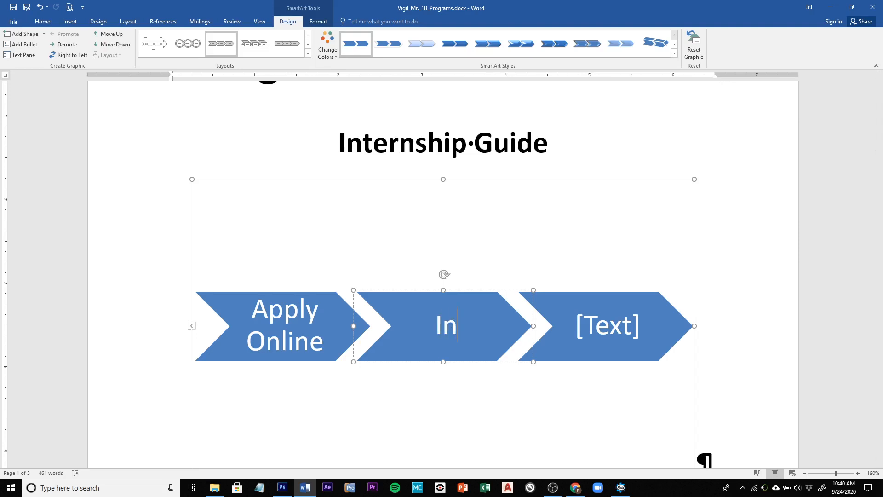
{"action": "type", "text": "terview"}
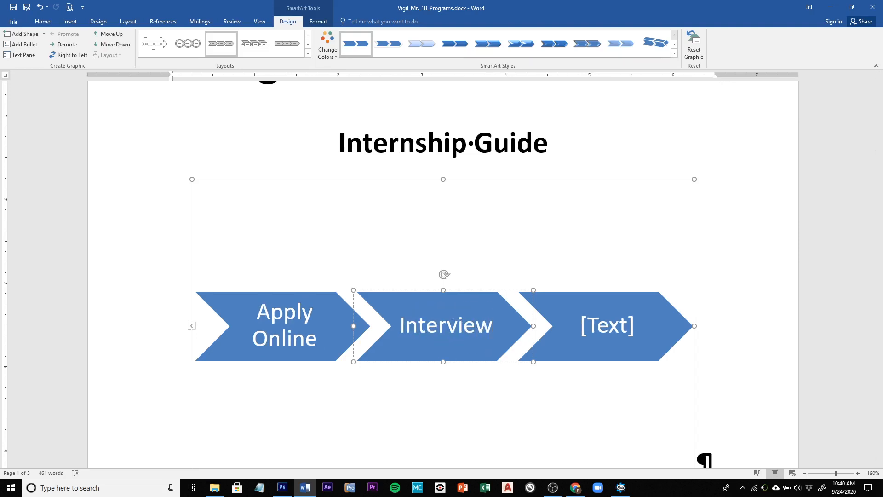
{"action": "left_click", "coordinate": [610, 338]}
{"action": "type", "text": "Train on"}
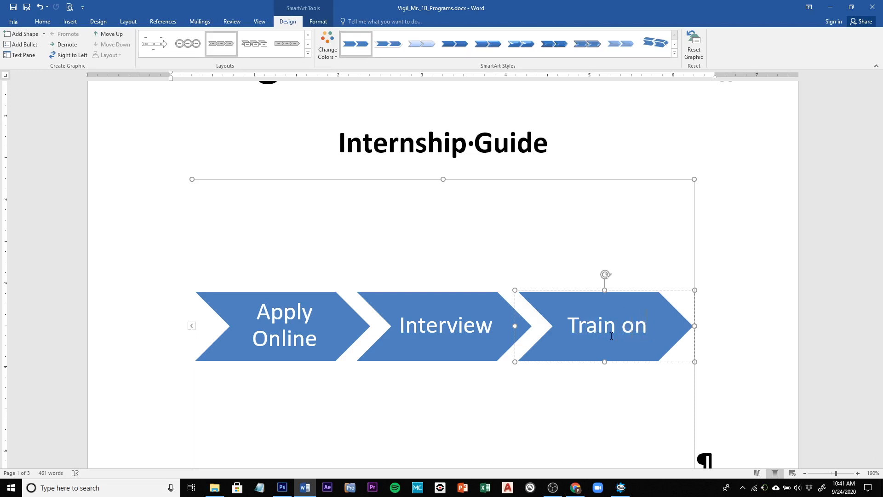
{"action": "type", "text": " the job"}
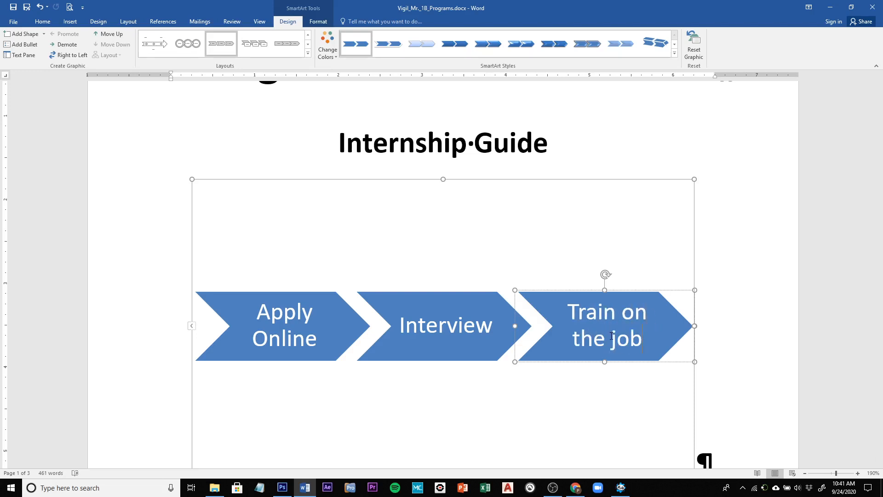